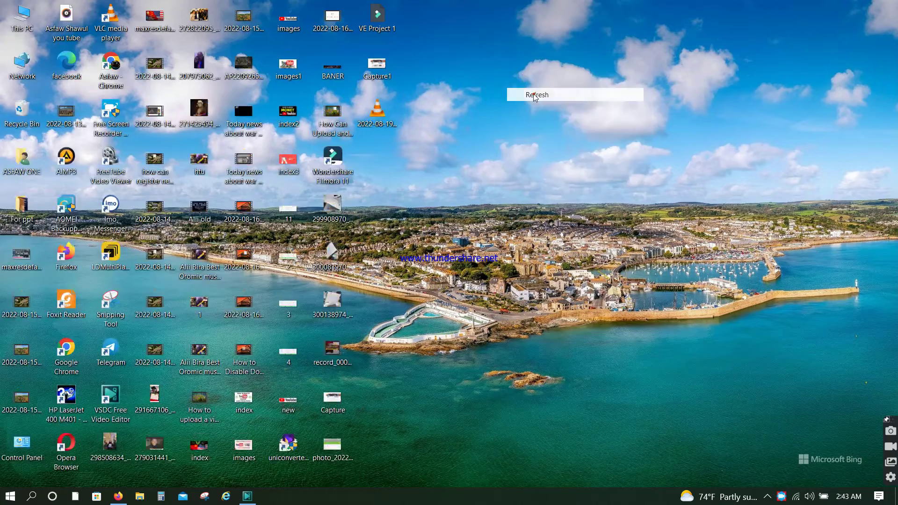
right_click(521, 69)
left_click(552, 104)
right_click(547, 45)
left_click(572, 83)
right_click(539, 70)
left_click(552, 104)
right_click(523, 52)
left_click(550, 97)
right_click(523, 53)
left_click(559, 88)
right_click(559, 79)
left_click(579, 113)
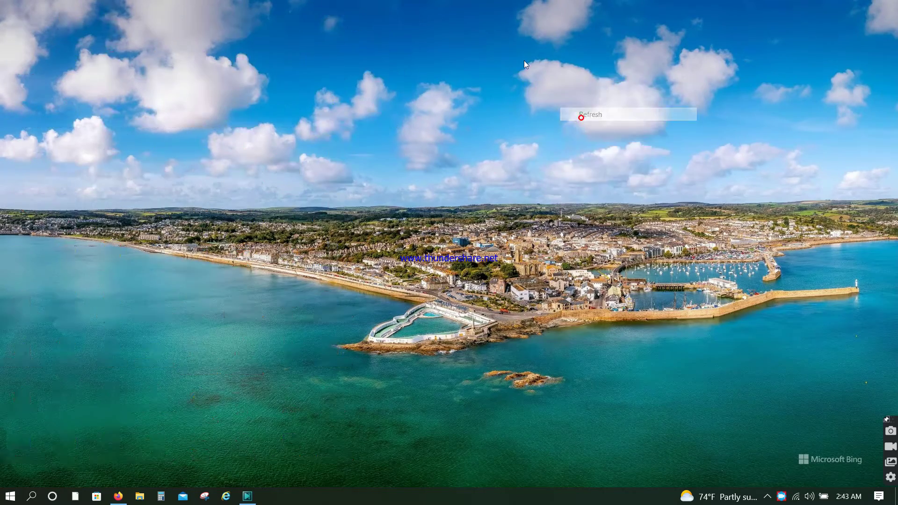
right_click(523, 60)
left_click(555, 96)
right_click(500, 42)
left_click(529, 79)
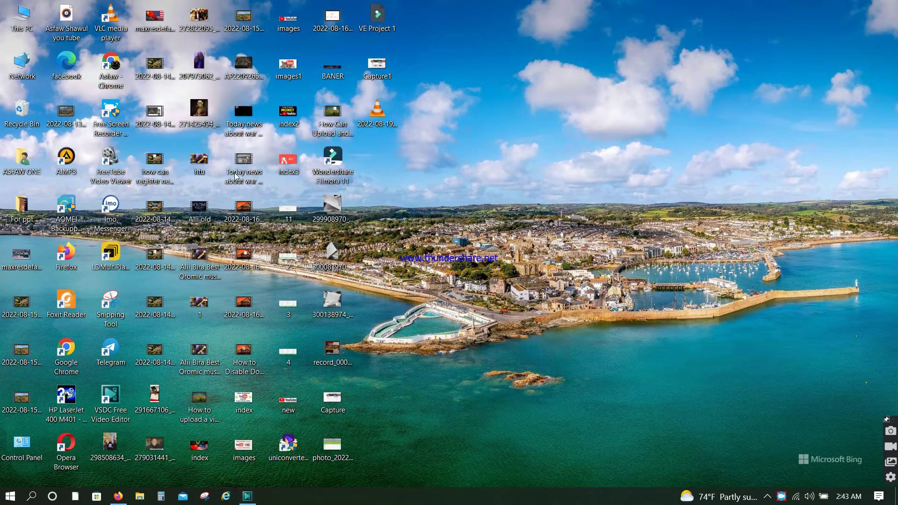
Step: View the Capture1 image stored on the desktop, and close it
left_click(388, 59)
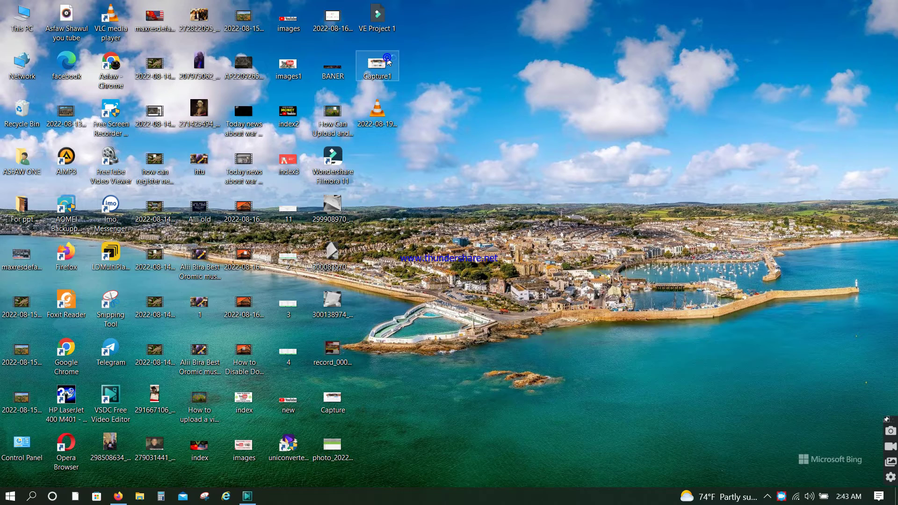
double_click(387, 59)
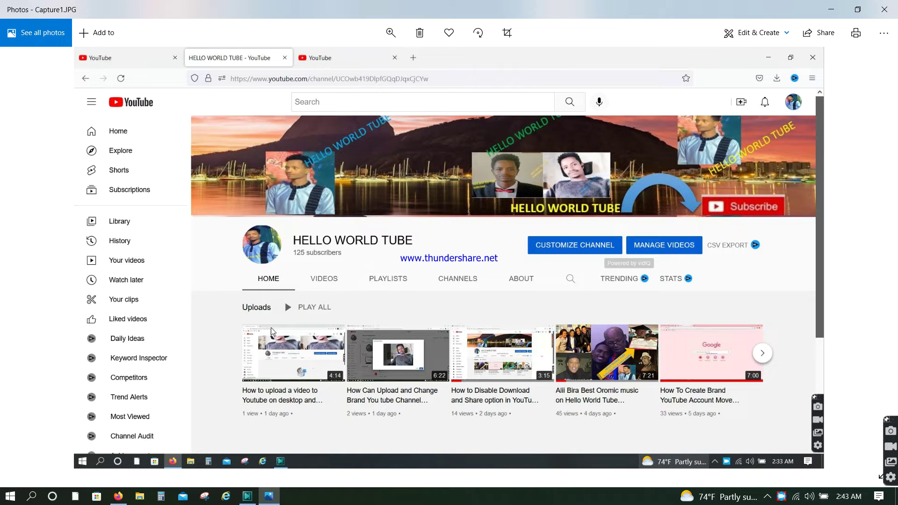
left_click(884, 9)
right_click(494, 108)
left_click(523, 141)
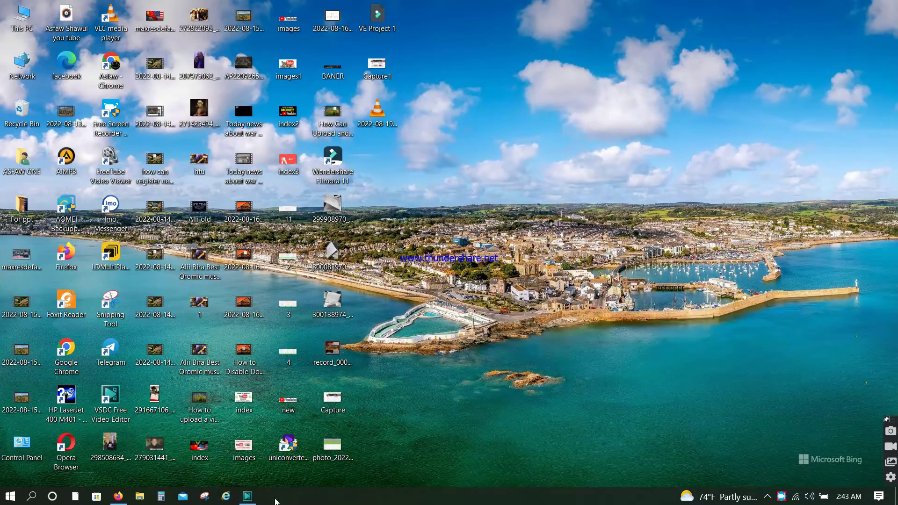
Step: Switch to VSDC Video Editor in a maximized window and start a blank project
left_click(247, 496)
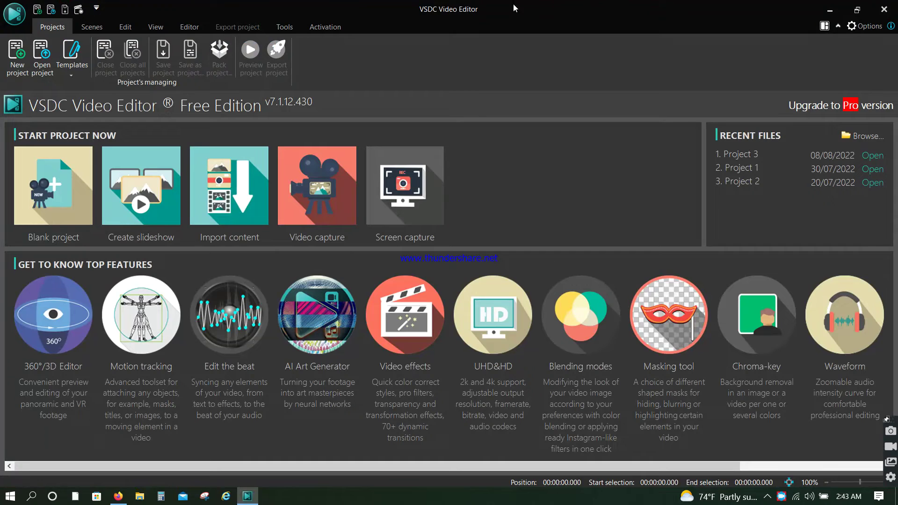
double_click(422, 12)
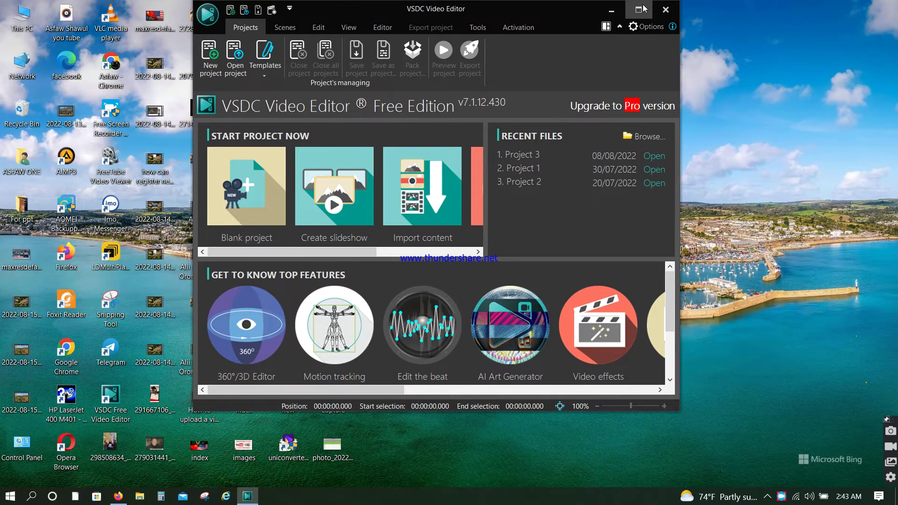
left_click(638, 9)
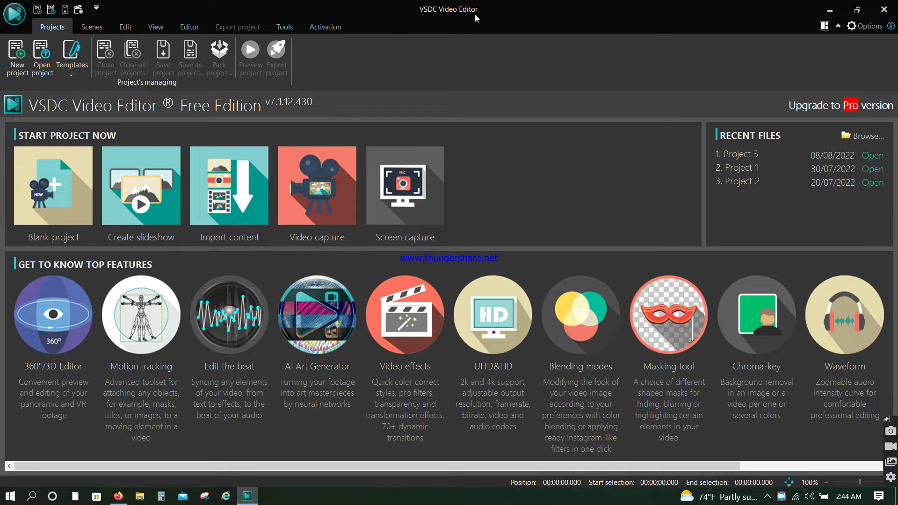
left_click(37, 190)
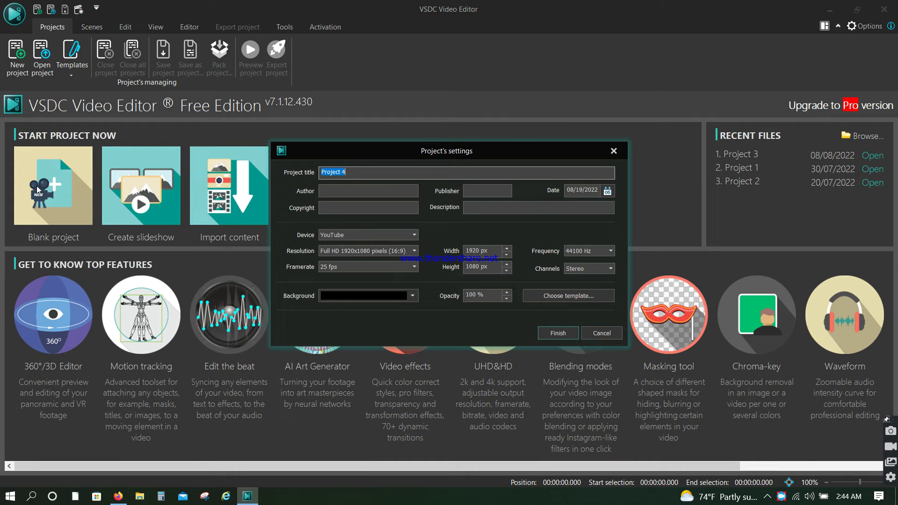
left_click(374, 169)
Step: Configure the new project for YouTube at Full HD 1920x1080 pixels (16:9) and 25 fps, and create it
left_click(368, 235)
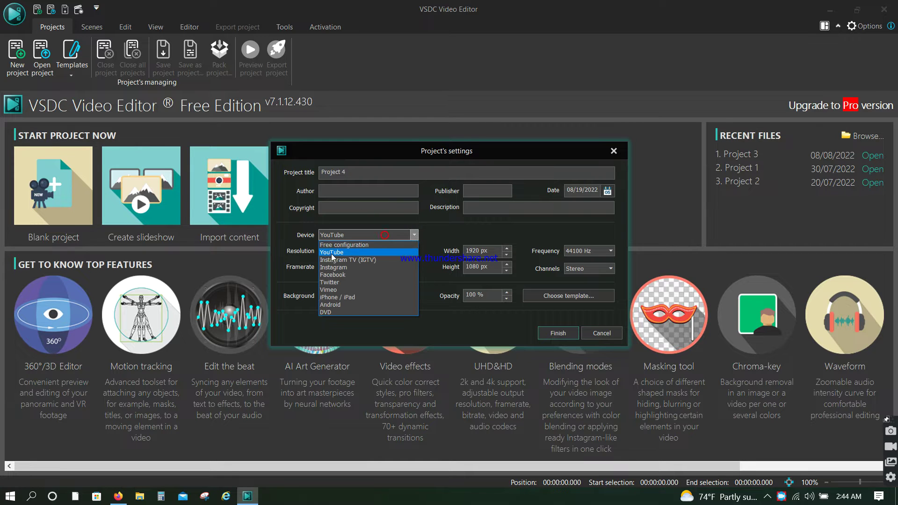
left_click(330, 236)
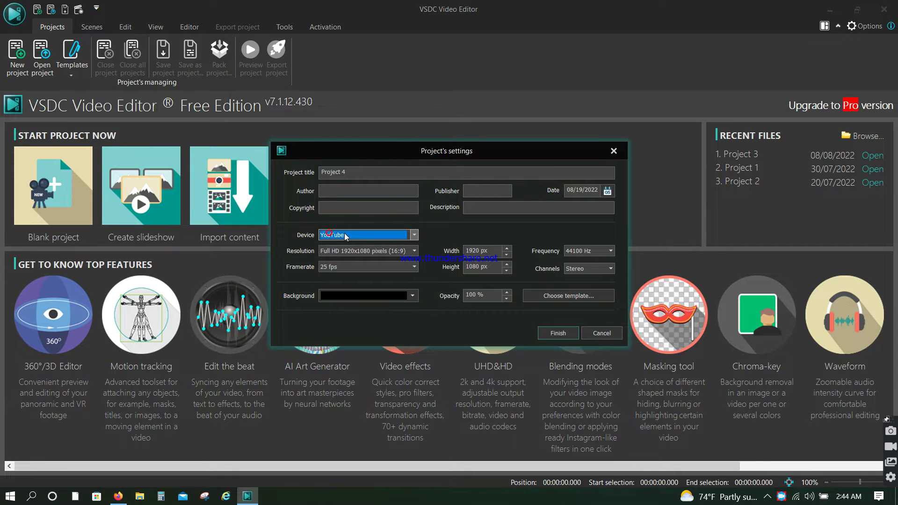
left_click(401, 233)
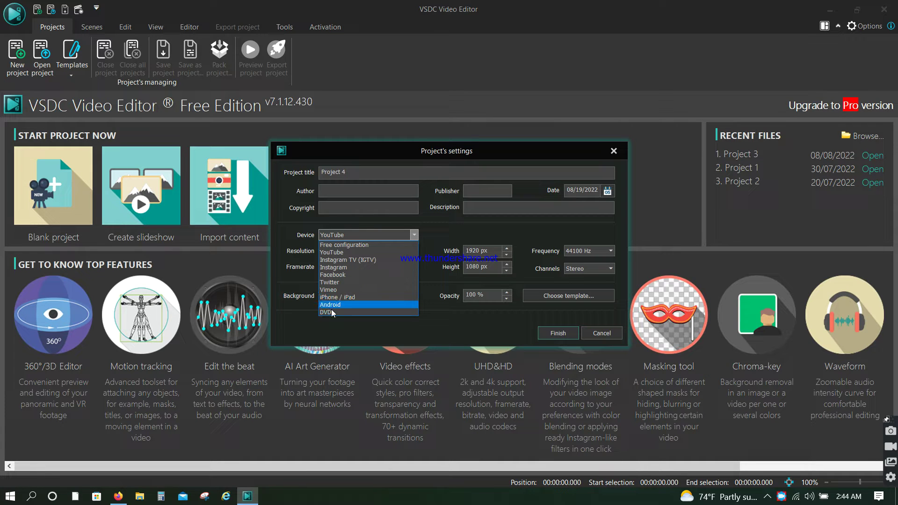
left_click(335, 255)
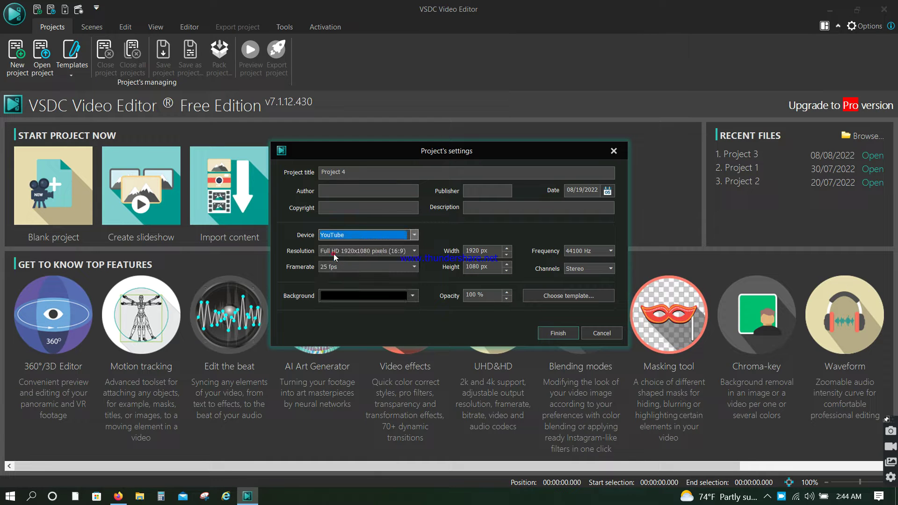
left_click(414, 251)
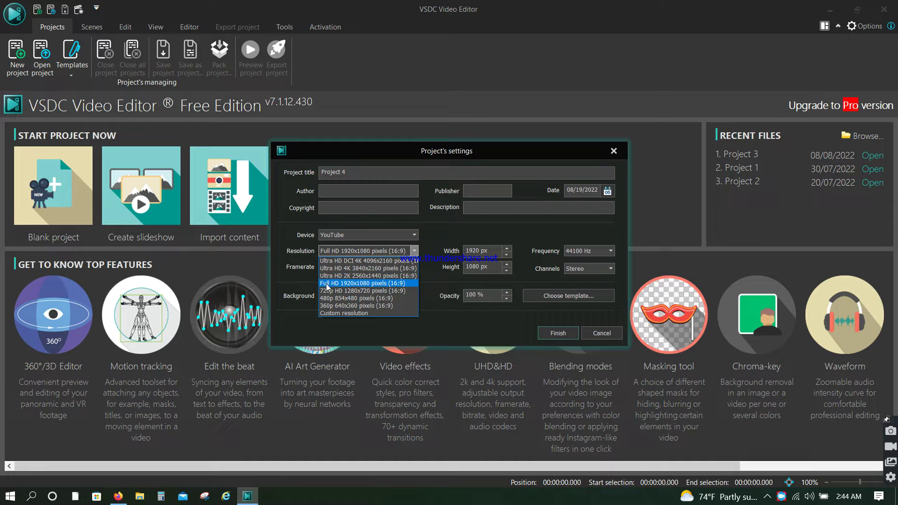
left_click(341, 283)
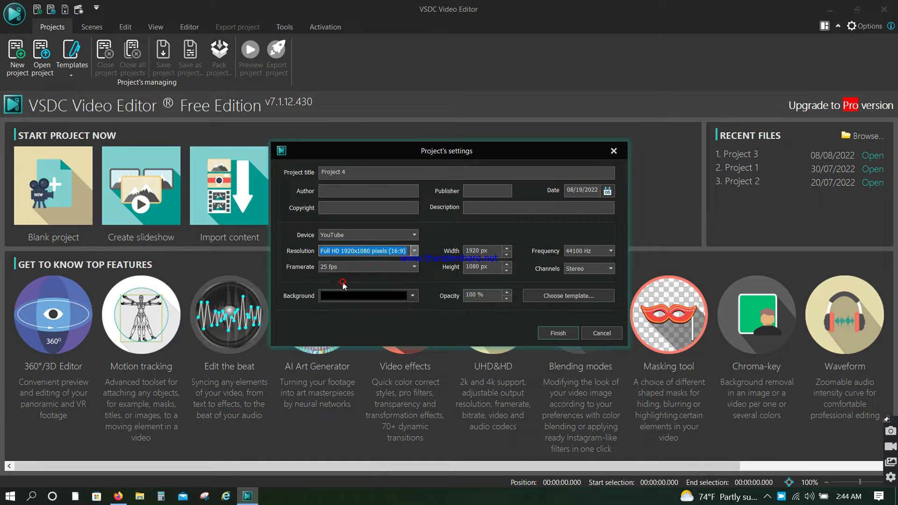
left_click(392, 268)
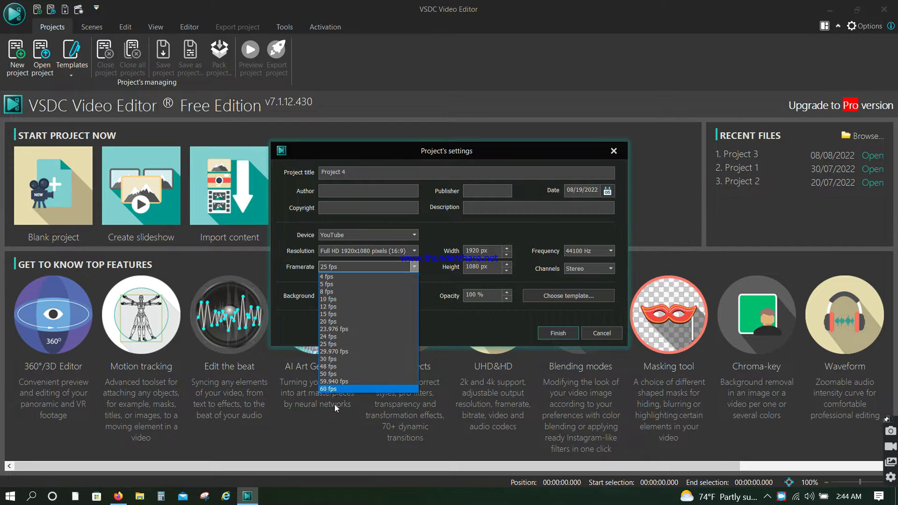
left_click(401, 268)
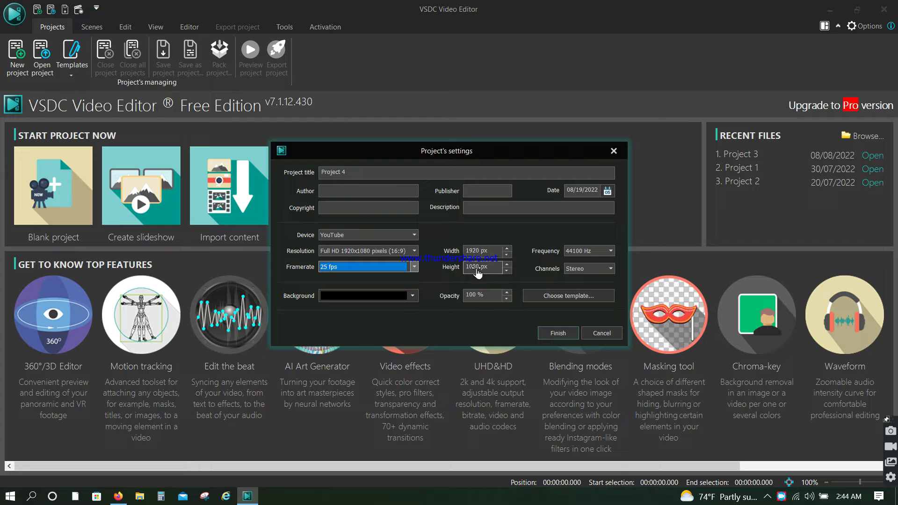
left_click(558, 333)
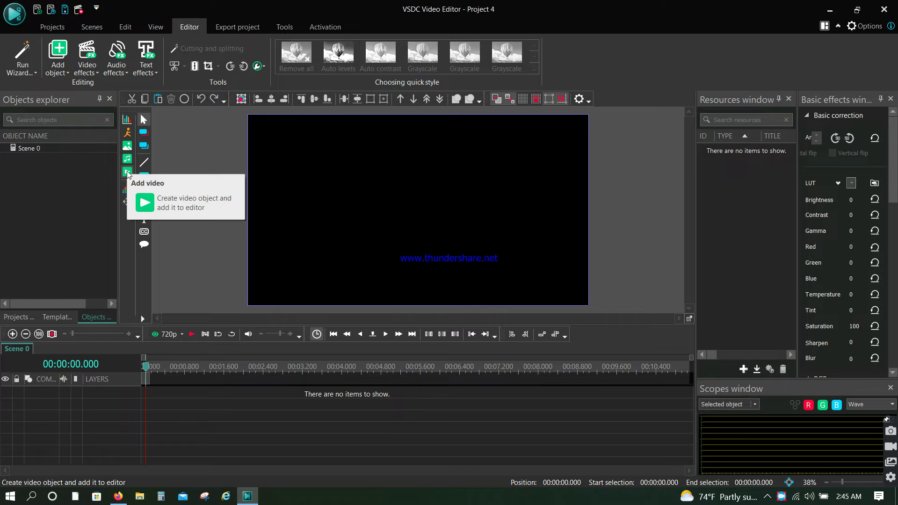
Step: Add the 15:33 video file "Today news about war bt rus vs ukren" from the Desktop folder as a video object
left_click(128, 173)
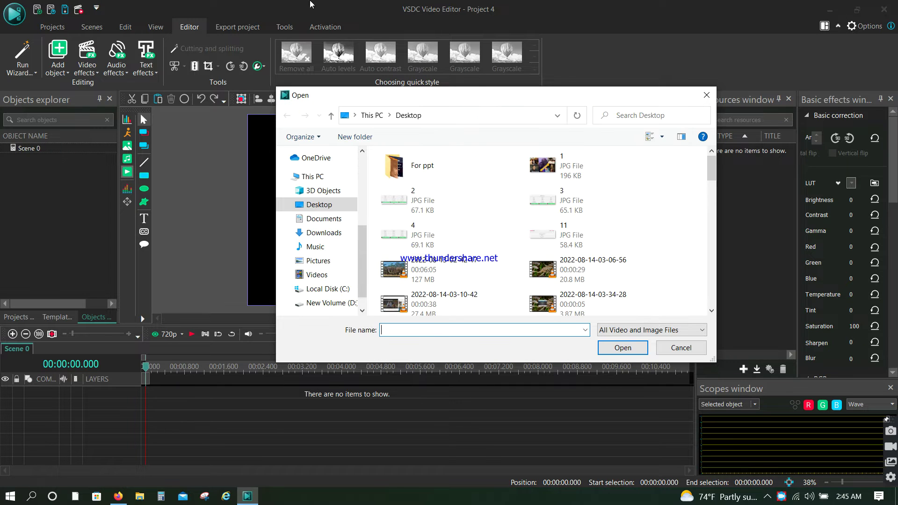
left_click(330, 207)
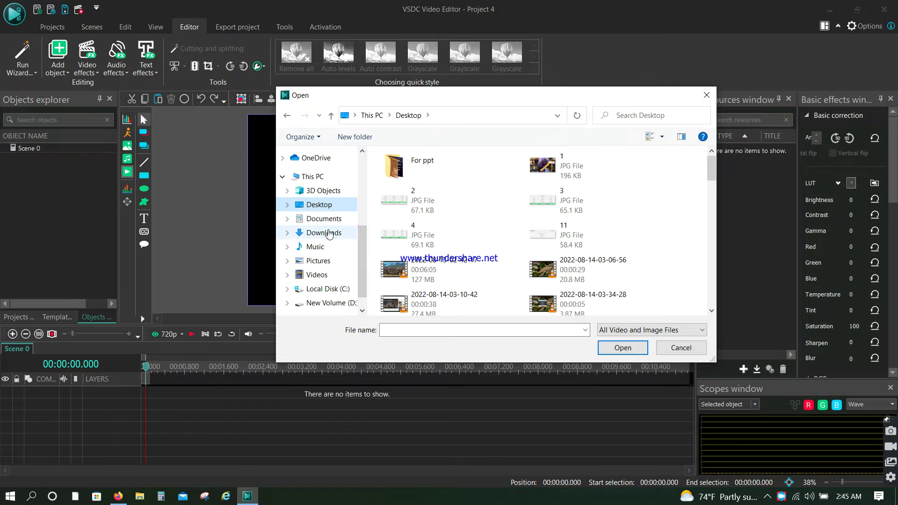
scroll(329, 248, "down", 1)
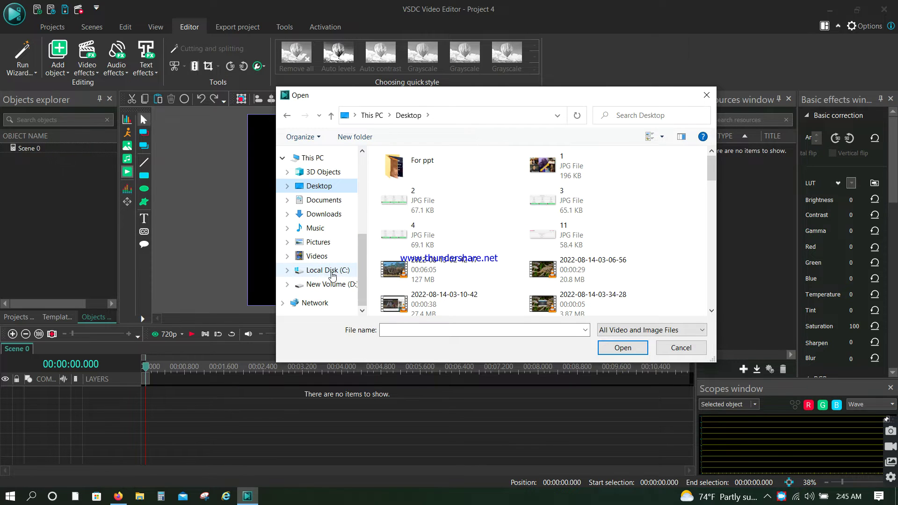
scroll(330, 234, "up", 2)
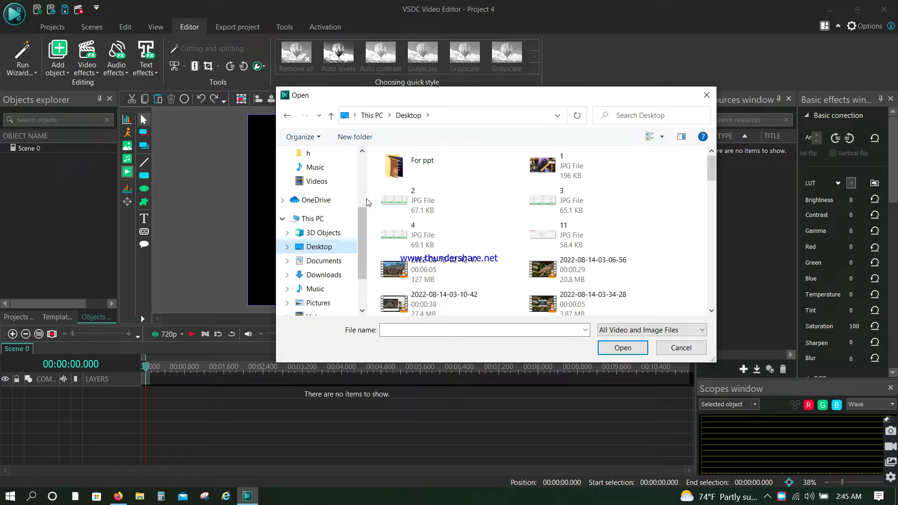
scroll(363, 202, "up", 4)
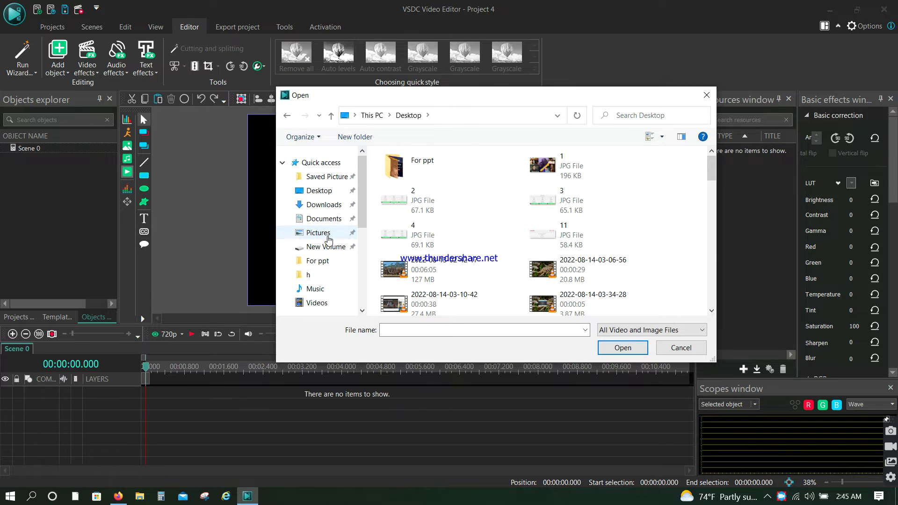
scroll(329, 248, "down", 2)
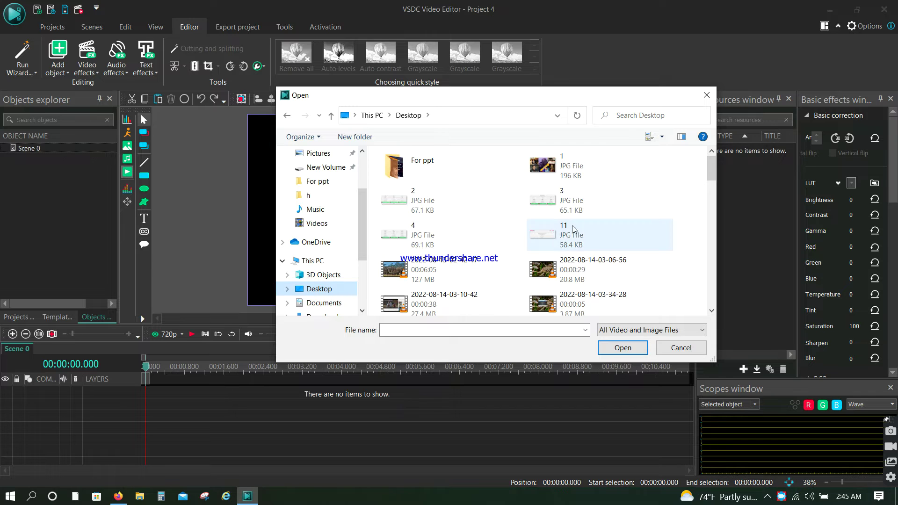
left_click(581, 202)
scroll(578, 241, "down", 3)
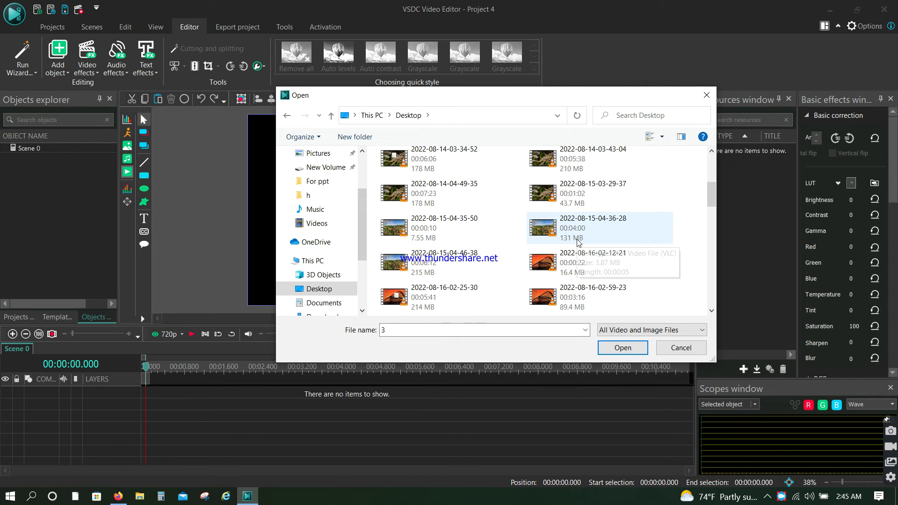
scroll(582, 236, "down", 3)
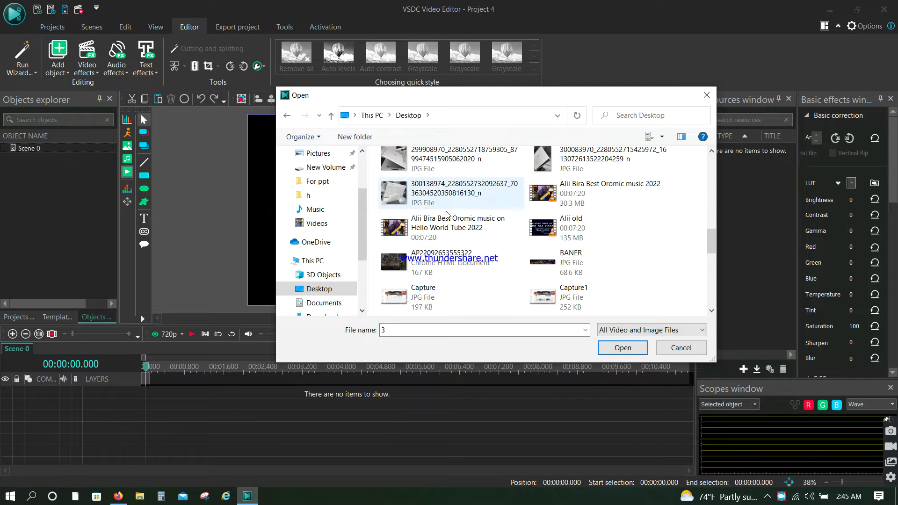
scroll(564, 253, "down", 5)
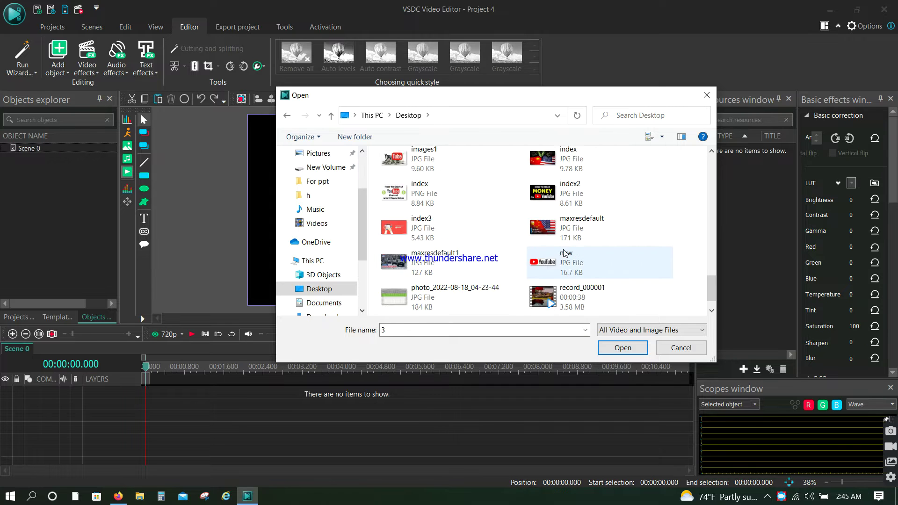
scroll(475, 247, "down", 1)
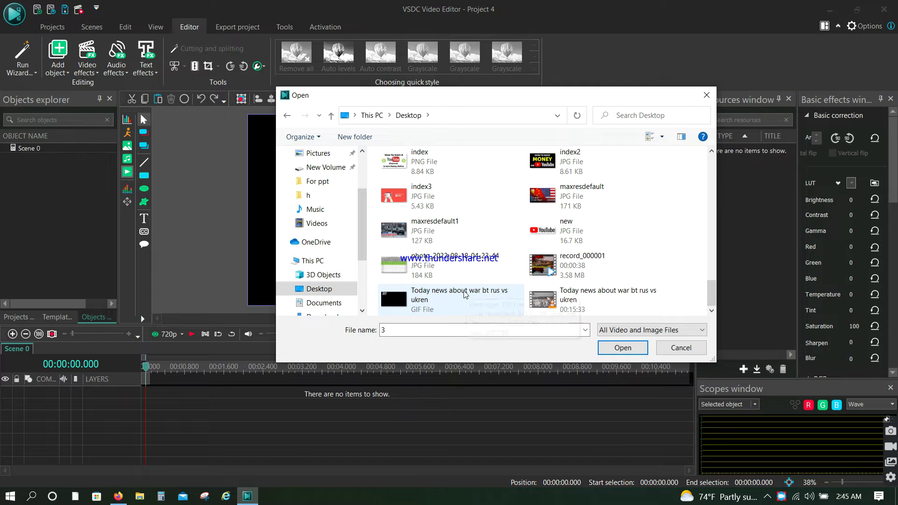
left_click(406, 305)
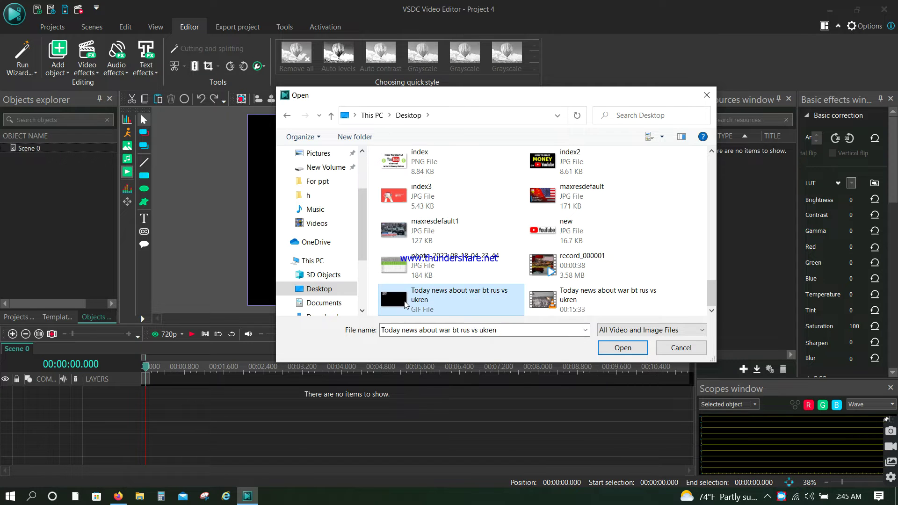
left_click(570, 299)
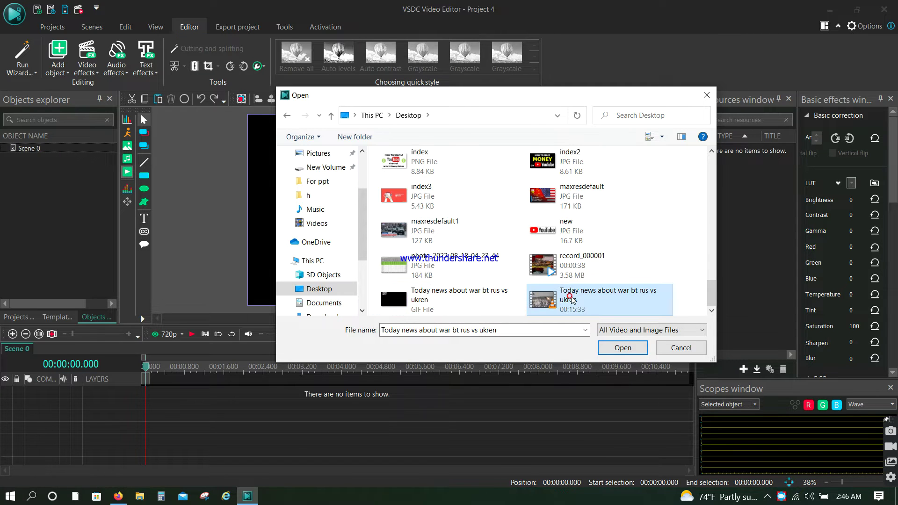
left_click(629, 345)
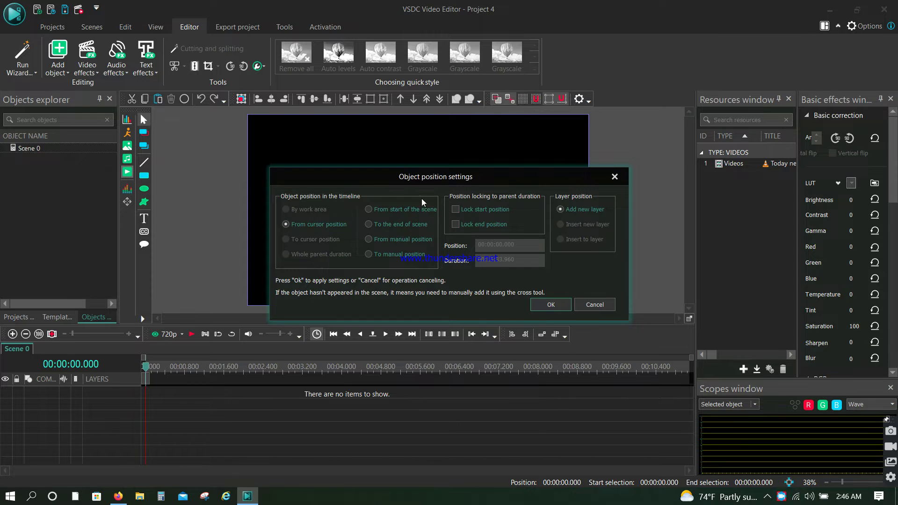
Step: Place the video from the cursor position on a new layer and select its clip in the timeline
left_click(291, 224)
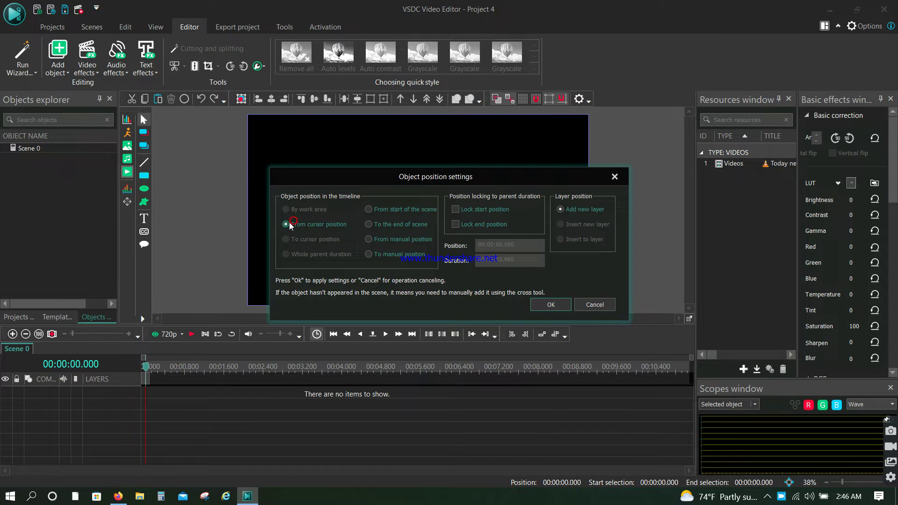
left_click(551, 306)
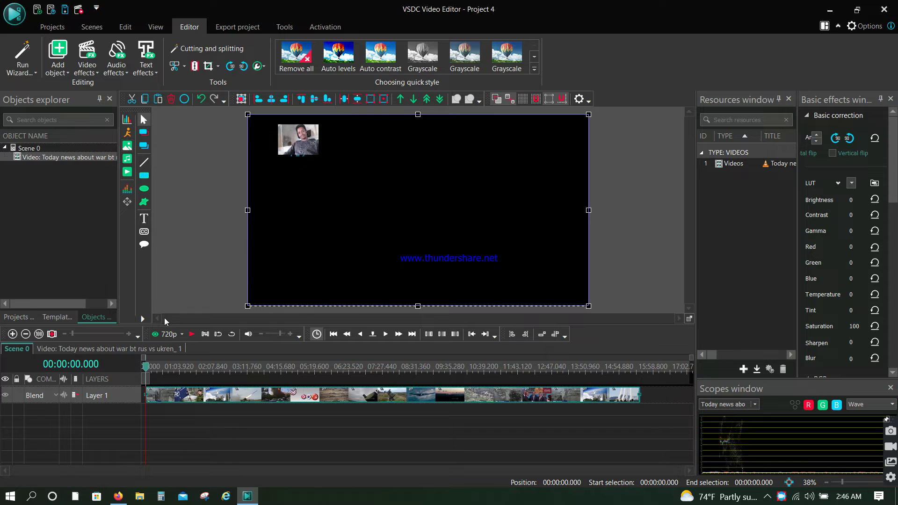
left_click(159, 412)
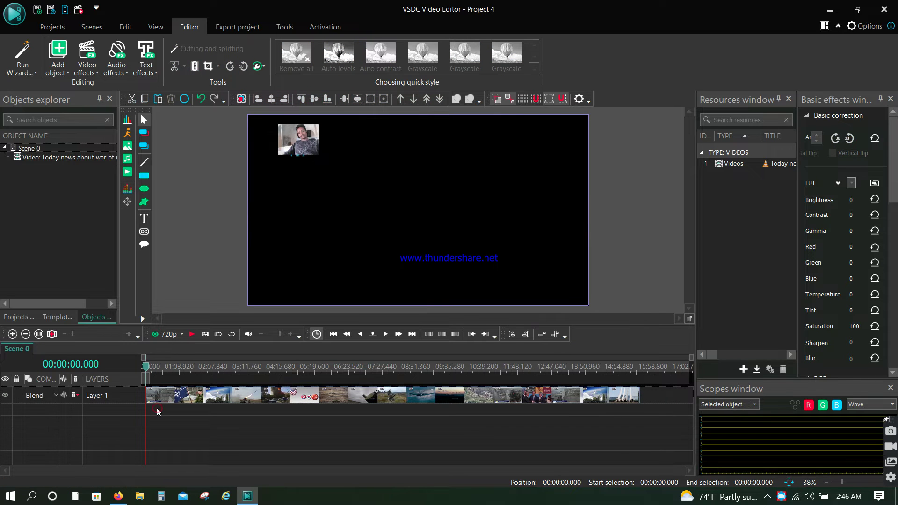
left_click(163, 397)
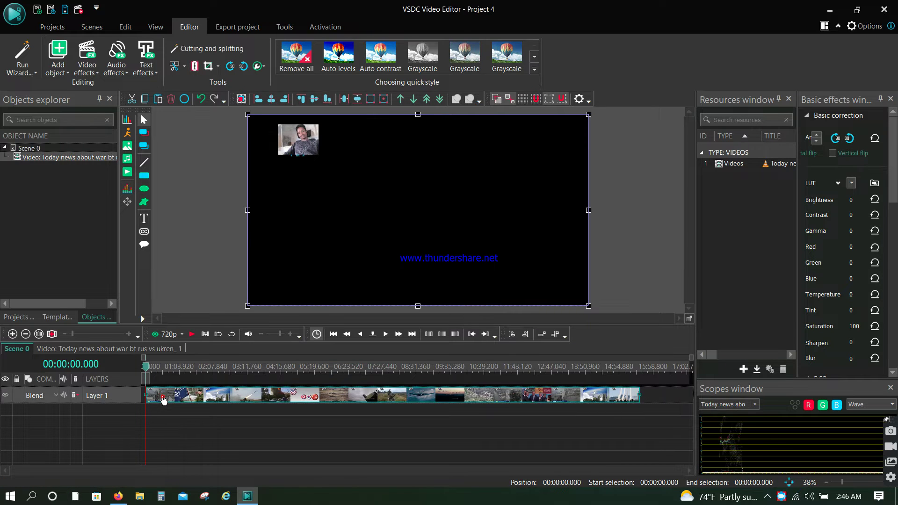
Step: Try the 1080p preview quality and return it to 720p
left_click(185, 336)
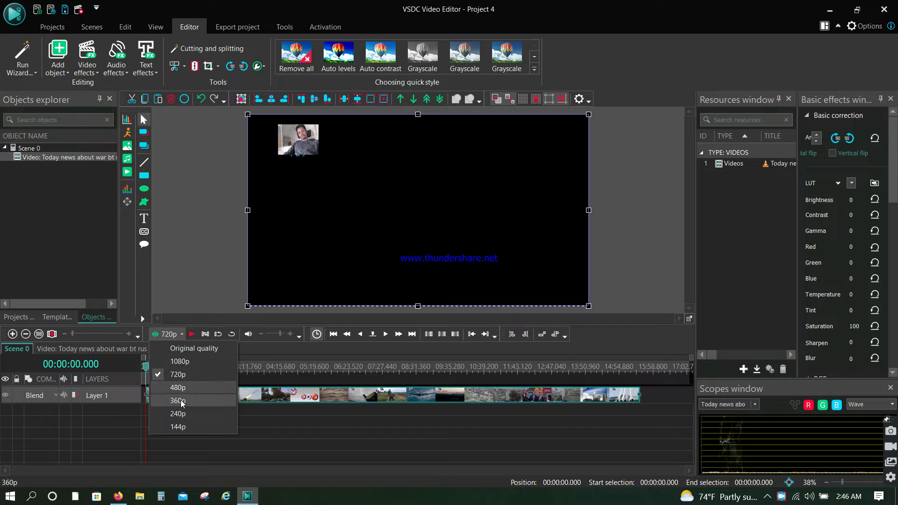
left_click(162, 361)
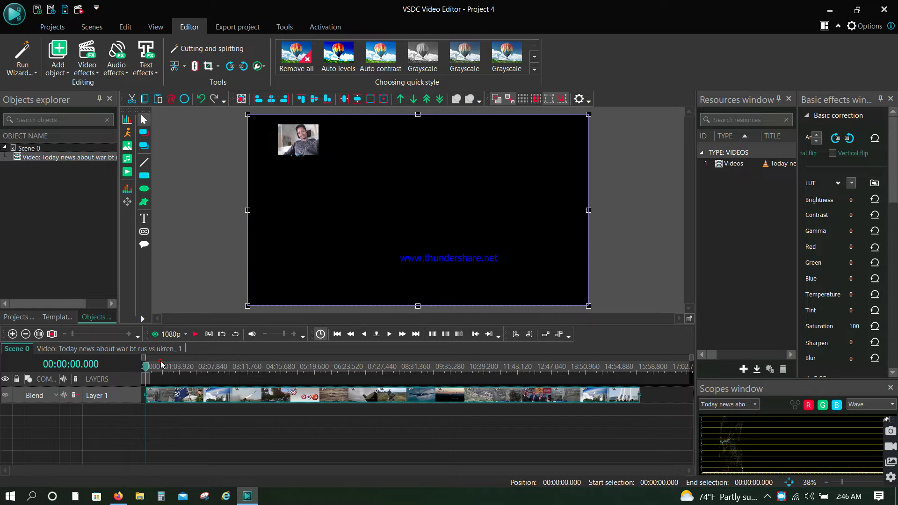
left_click(186, 335)
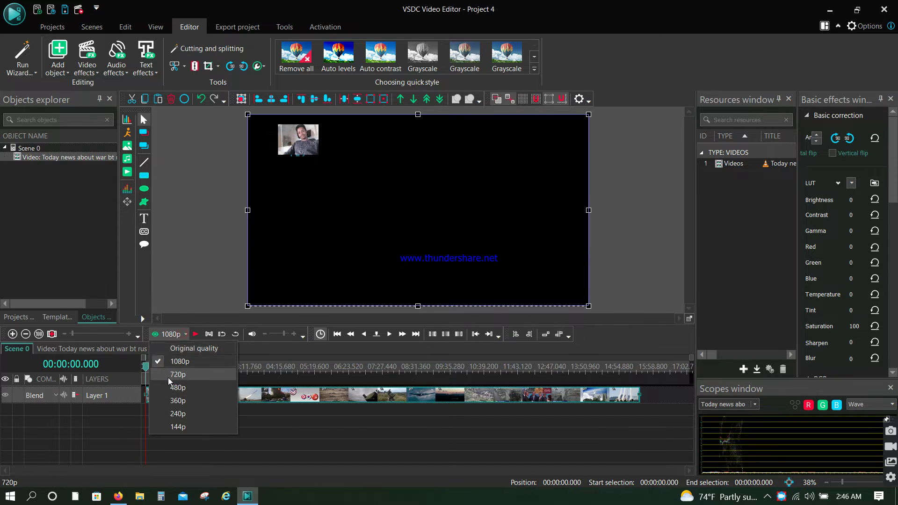
left_click(174, 375)
Step: Play the scene in the separate preview player, raise its volume, skip ahead in the video, and close the player
left_click(174, 335)
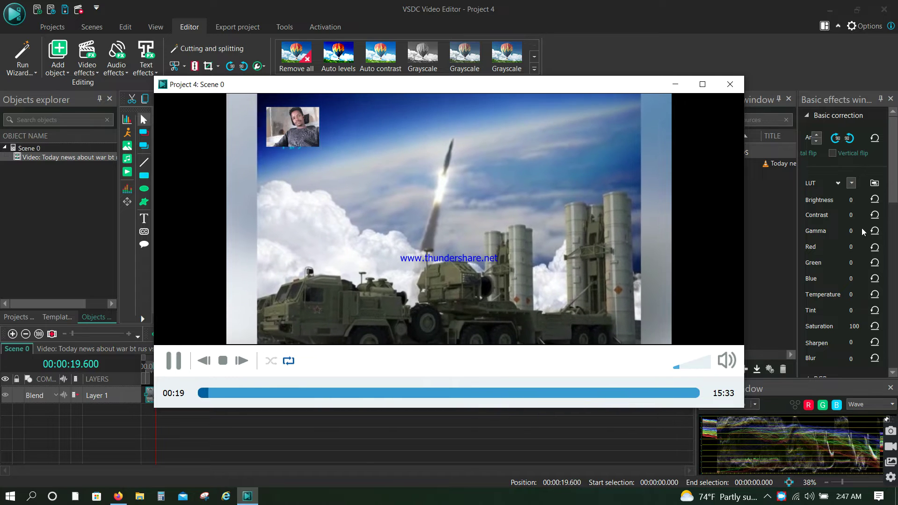
left_click_drag(681, 366, 714, 372)
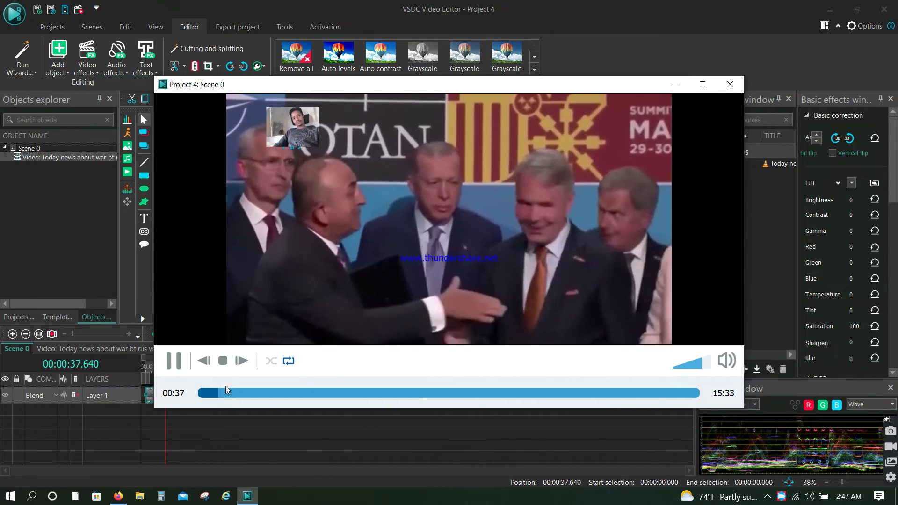
left_click_drag(232, 396, 237, 396)
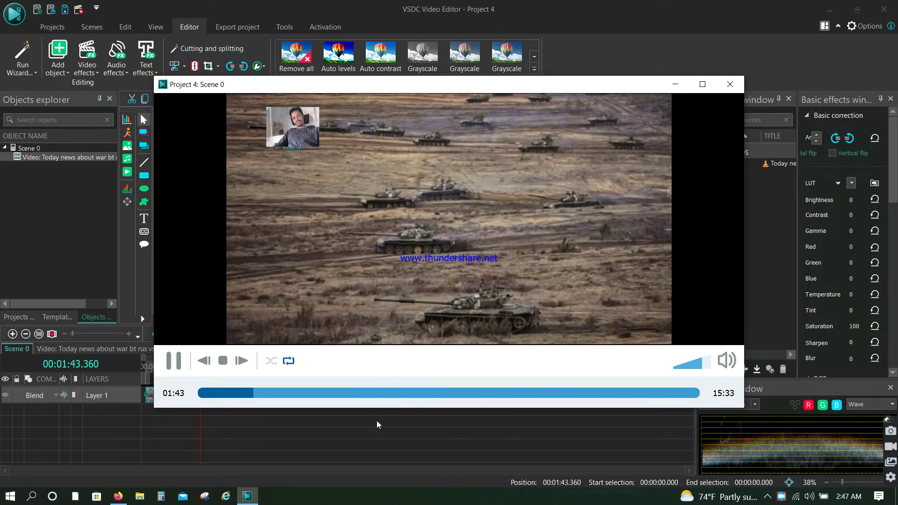
left_click(730, 83)
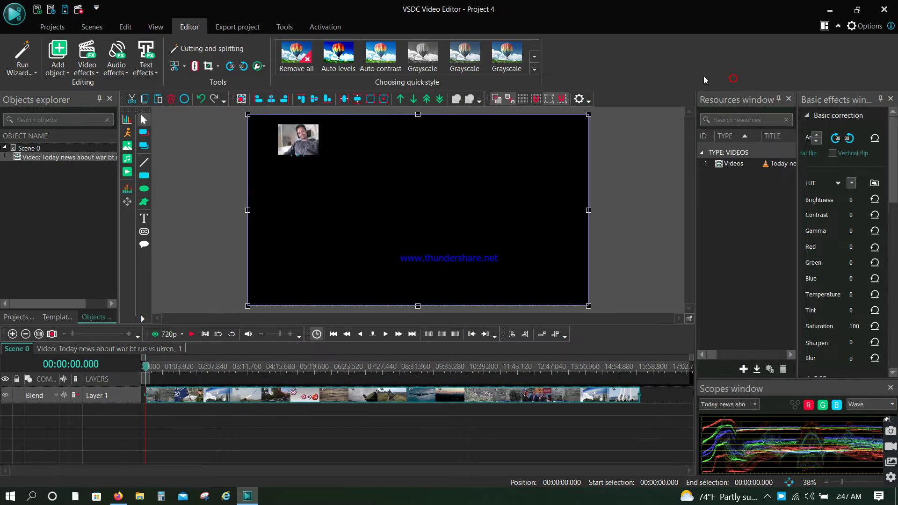
Step: Add the JPG image "new" with the YouTube logo from the Desktop folder as an image object
left_click(158, 409)
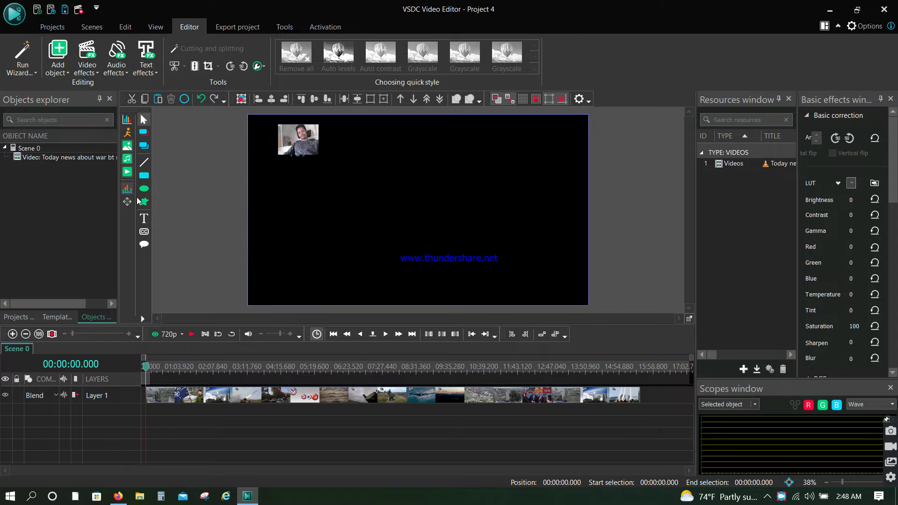
left_click(127, 146)
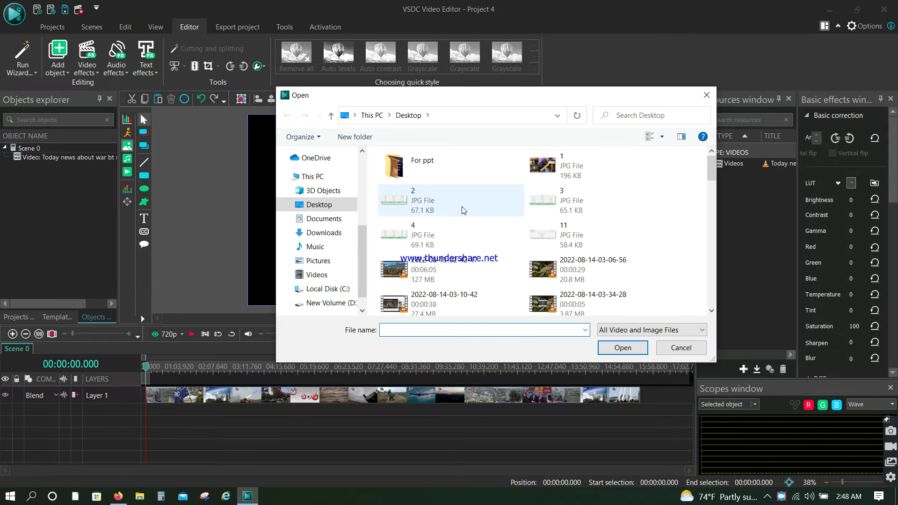
scroll(439, 189, "down", 10)
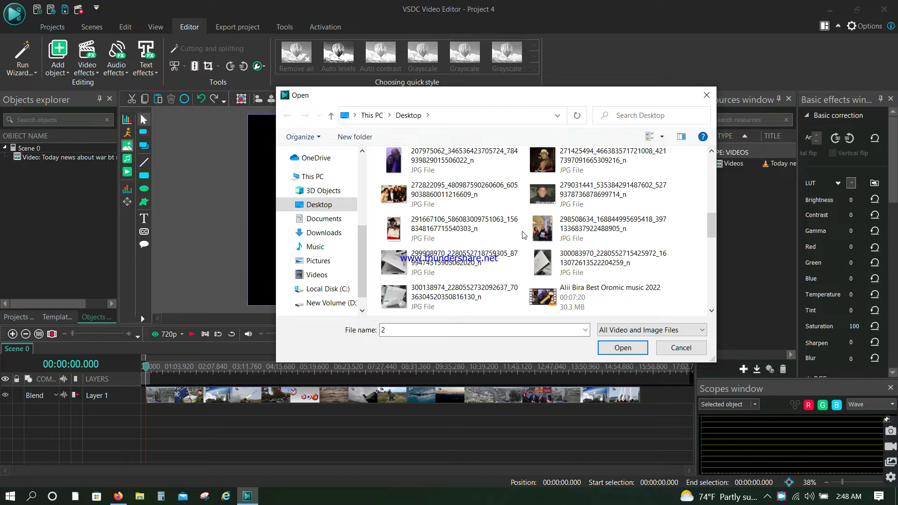
scroll(558, 238, "down", 8)
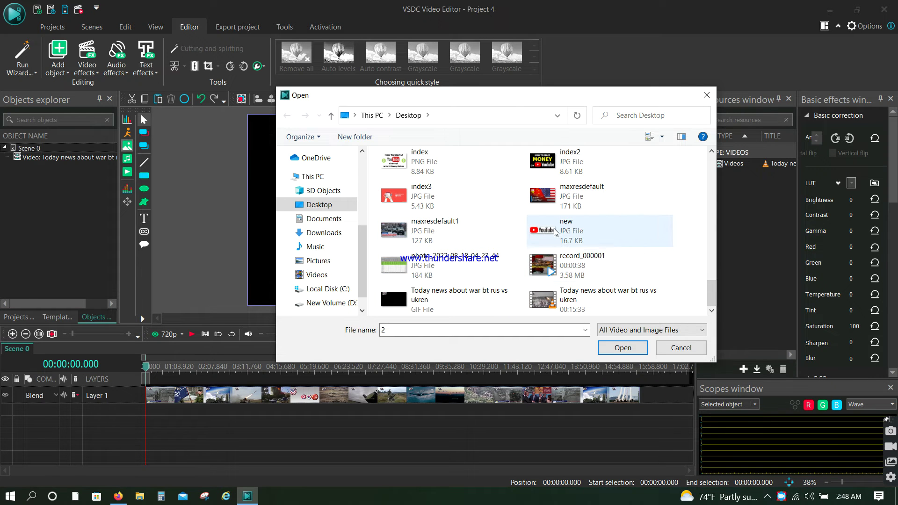
left_click(554, 227)
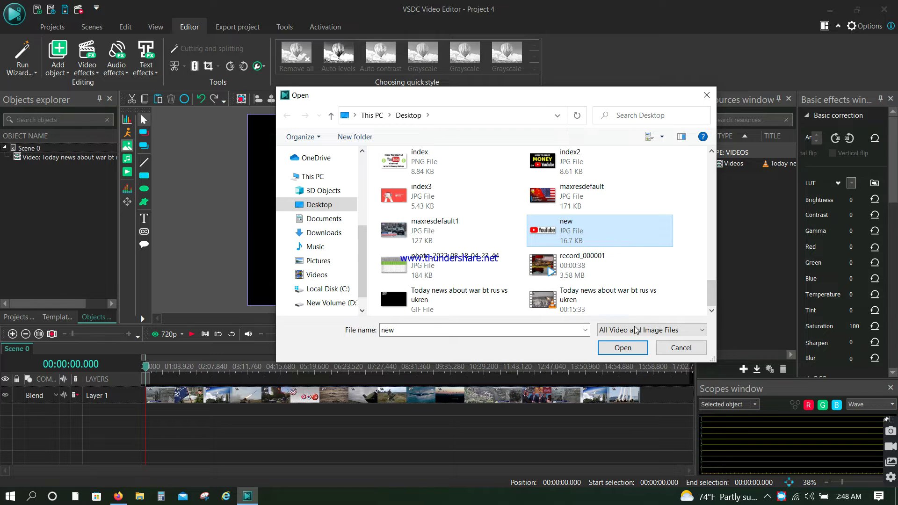
left_click(618, 347)
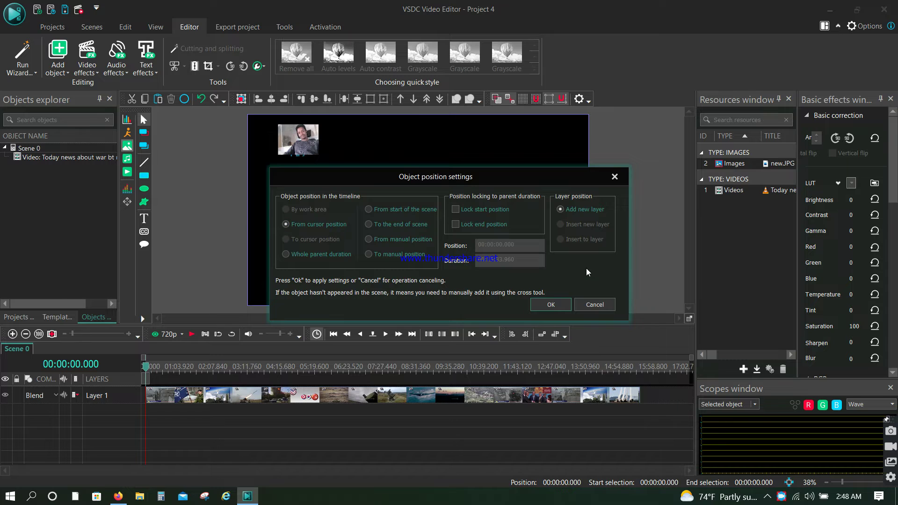
Step: Place the image from the cursor position on a new layer and shrink it into the lower-right corner of the frame
left_click(549, 303)
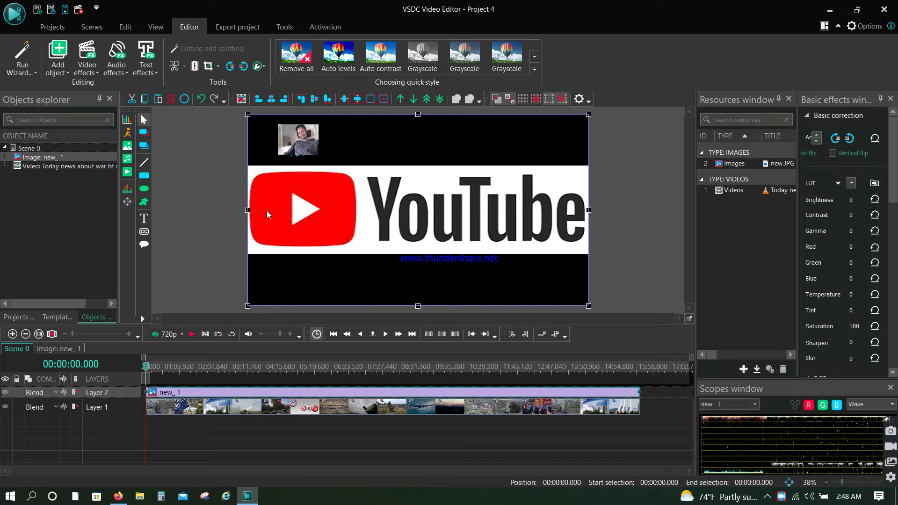
left_click_drag(253, 213, 427, 255)
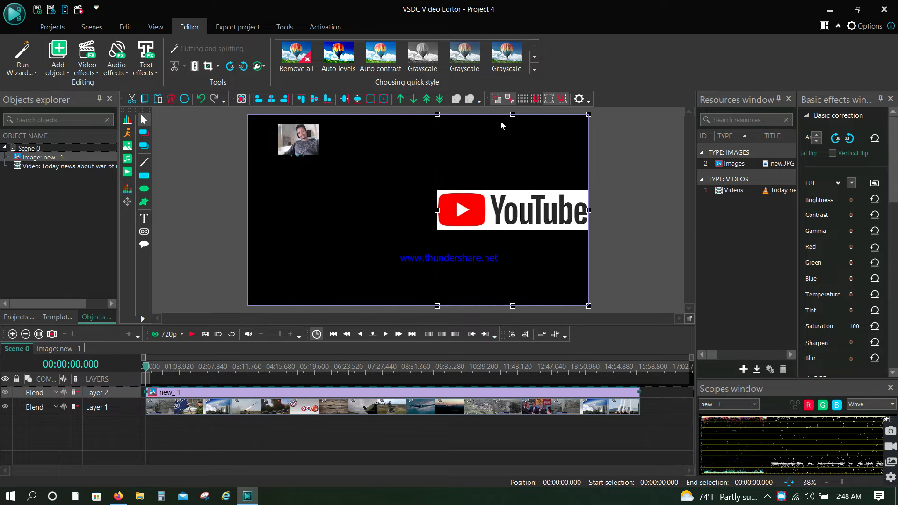
left_click_drag(511, 116, 527, 266)
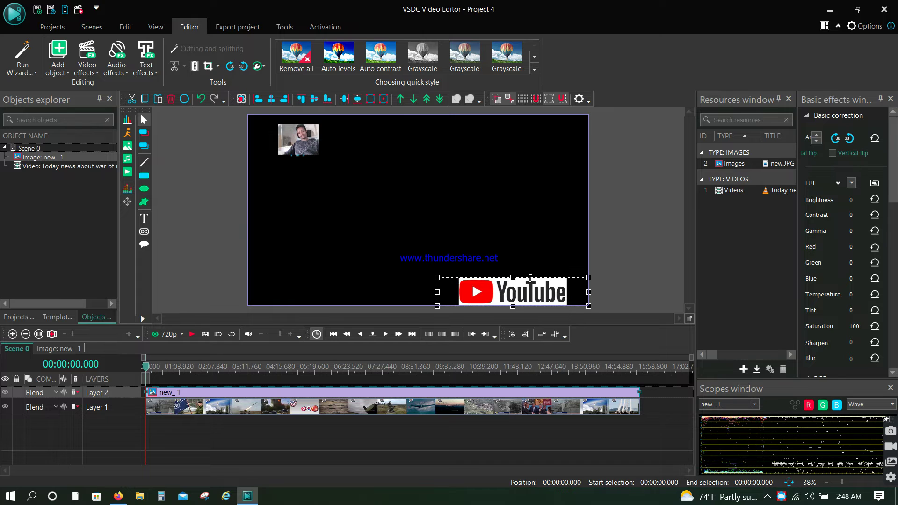
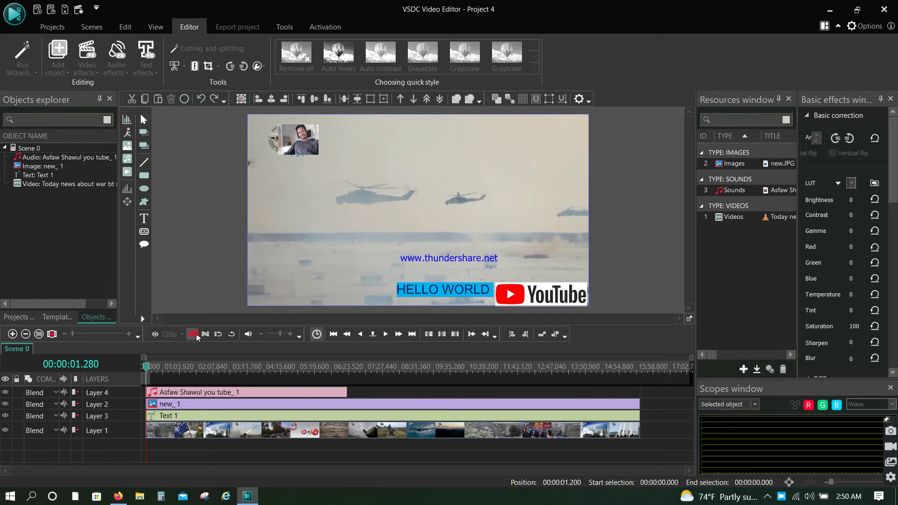
Step: Play the edited scene in the workspace and pause it at about 00:01:19
left_click(193, 334)
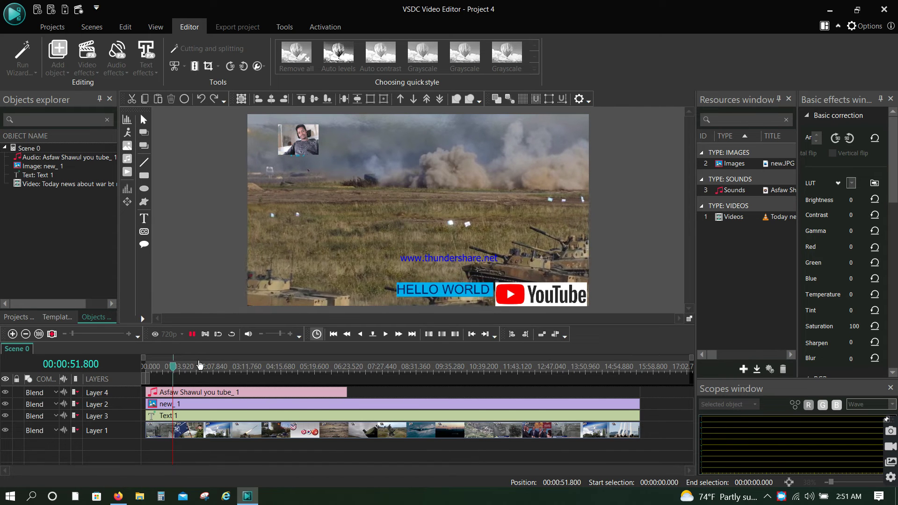
left_click(191, 334)
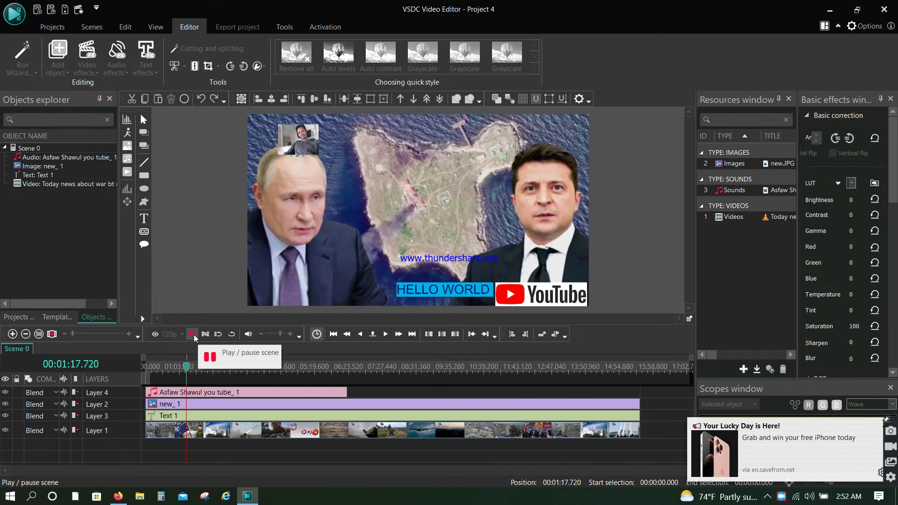
left_click(192, 334)
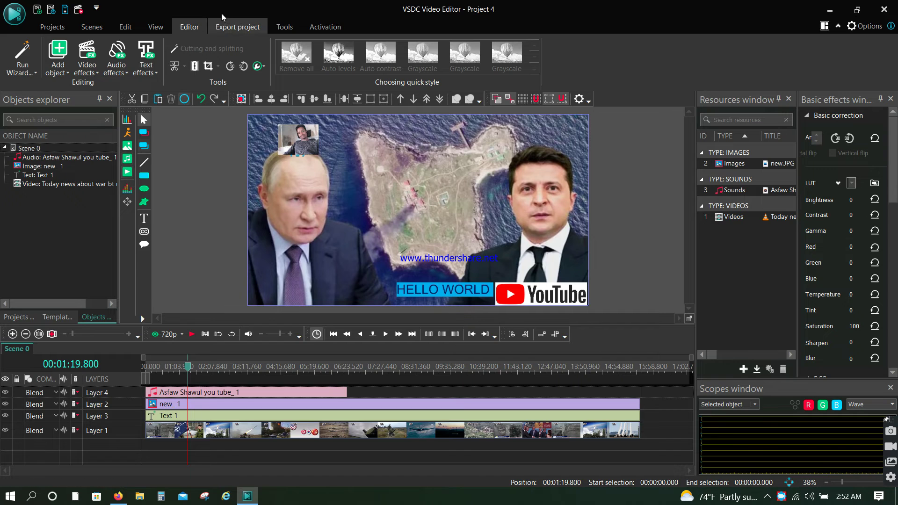
Step: Set the project's YouTube export output to an MP4 file named "Today video as VSDC" in the Desktop folder
left_click(228, 29)
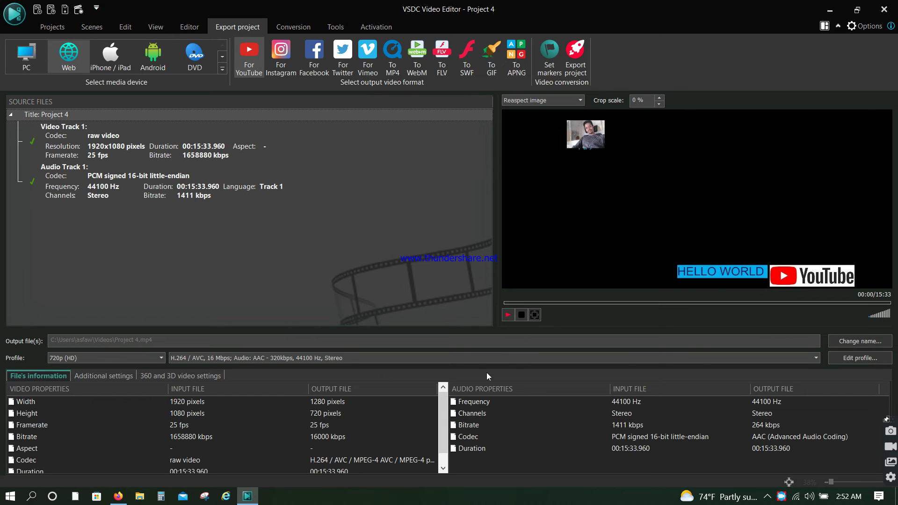
left_click(840, 345)
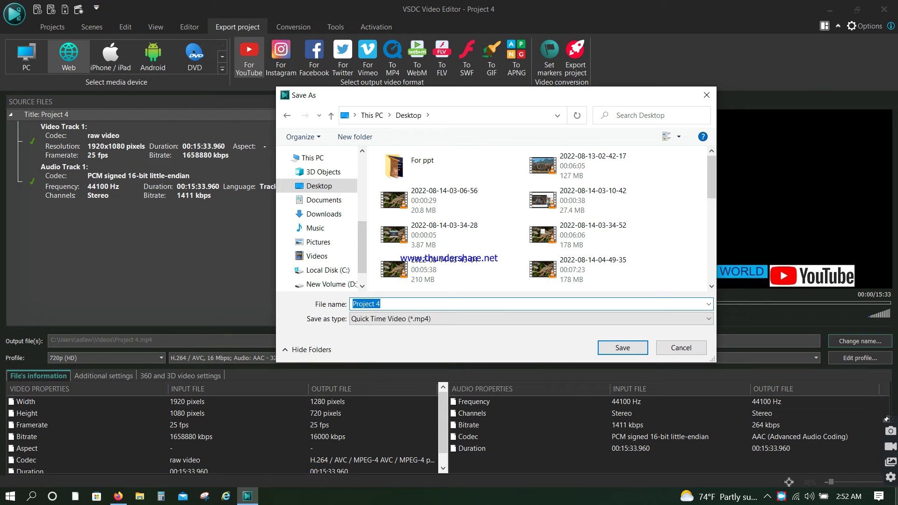
type("tO")
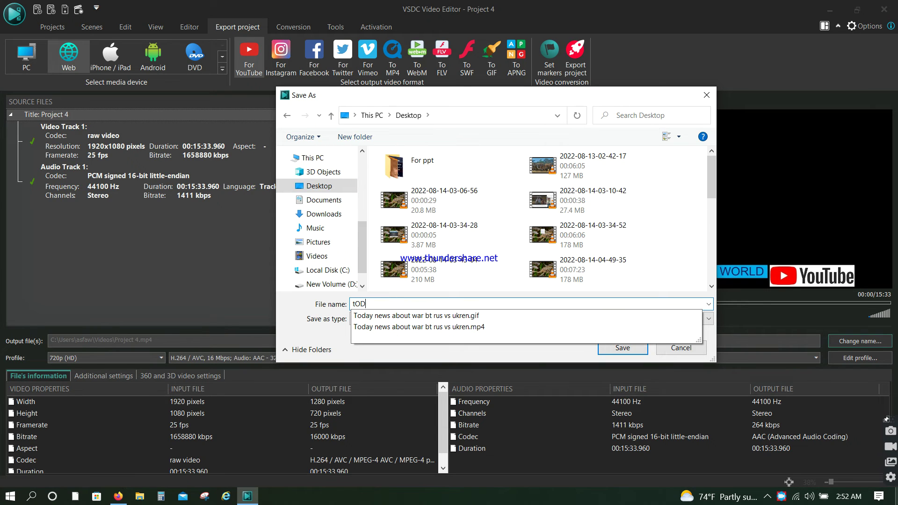
type("D")
key("BackSpace")
key("BackSpace")
key("BackSpace")
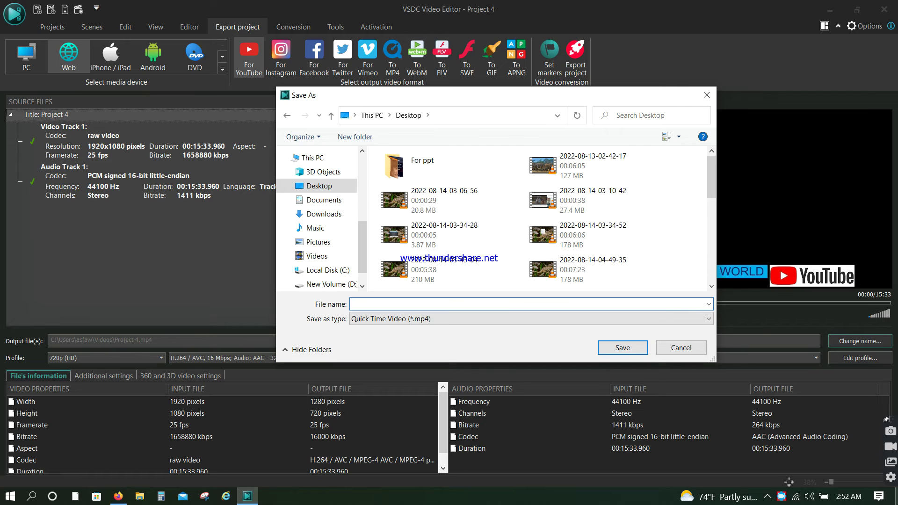
type("Today video as VSDC")
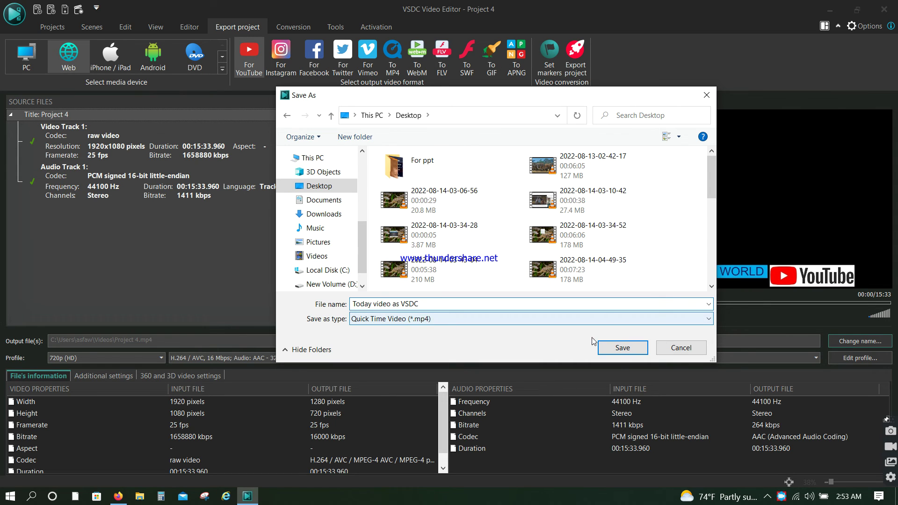
left_click(625, 346)
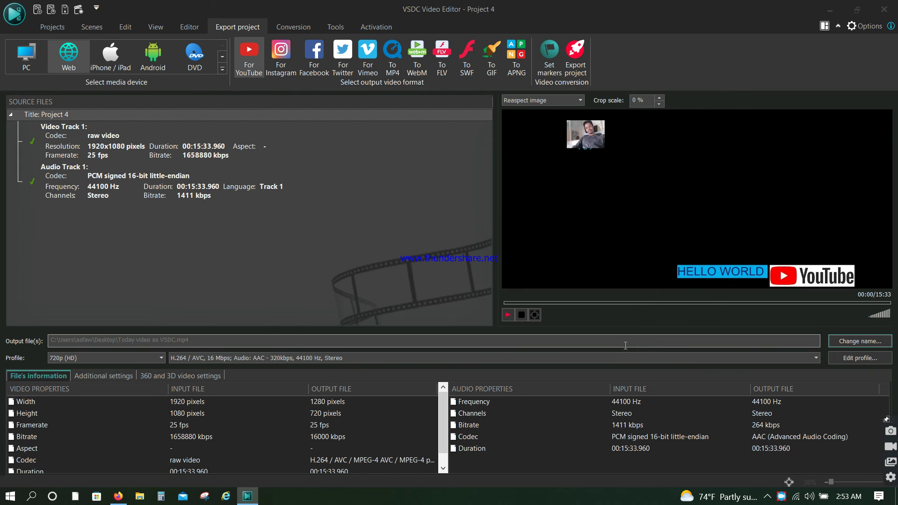
Step: Choose the 1080p (Full HD) export profile and start exporting the project
left_click(102, 356)
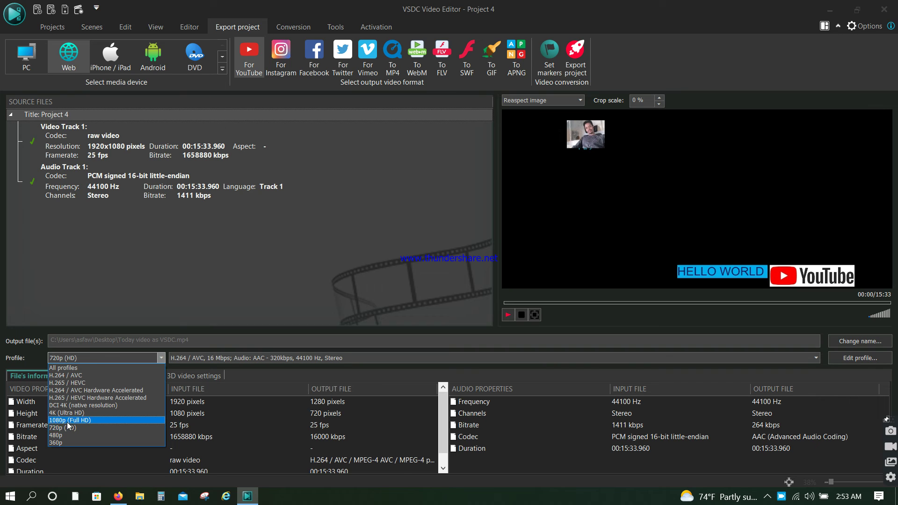
left_click(68, 420)
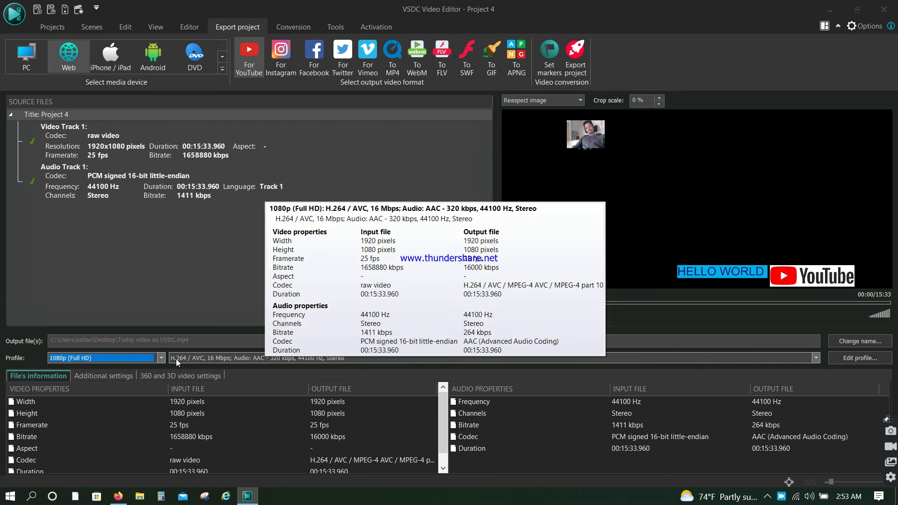
left_click(160, 357)
left_click(160, 358)
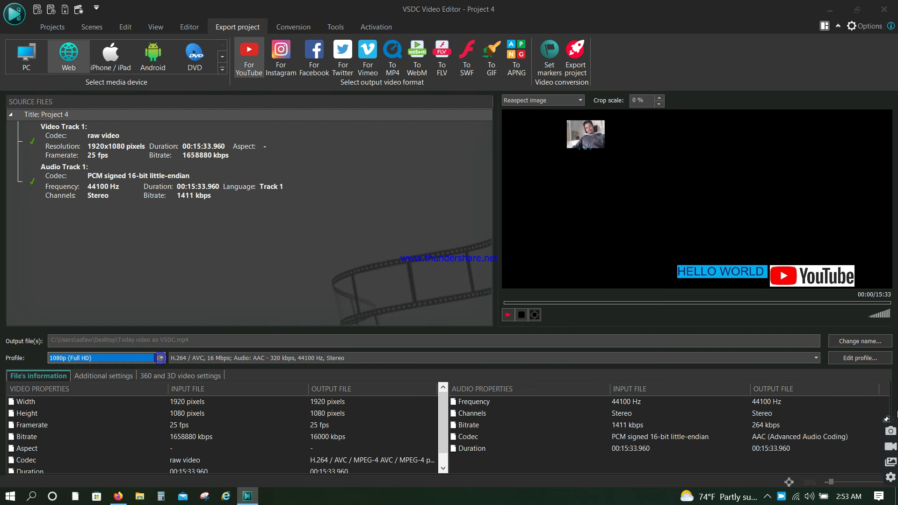
left_click(817, 358)
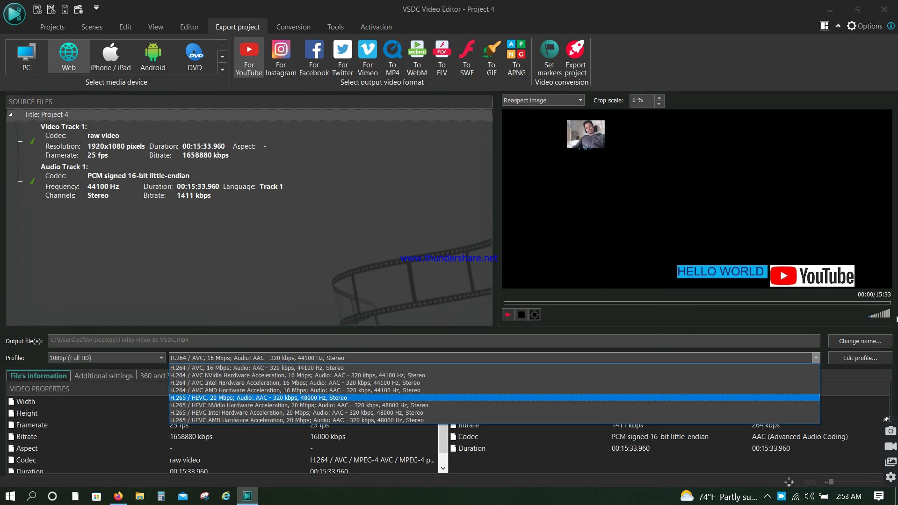
left_click(851, 360)
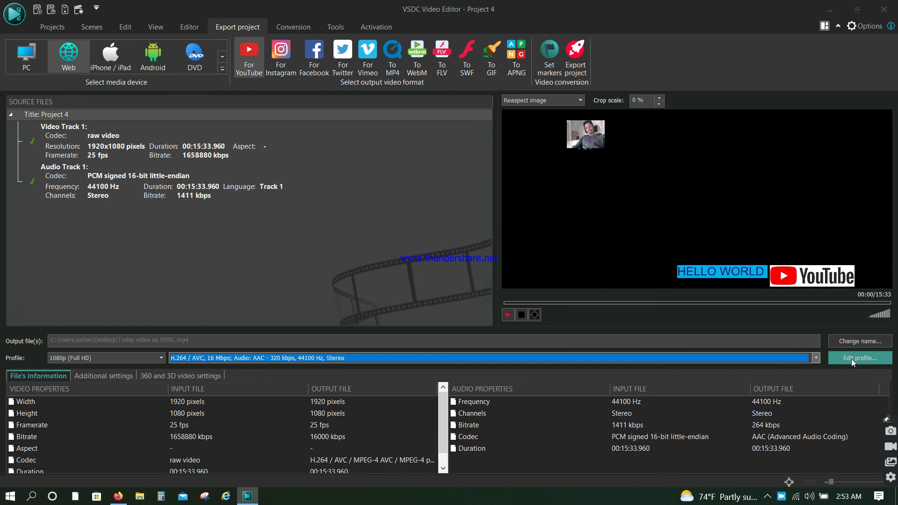
left_click(576, 59)
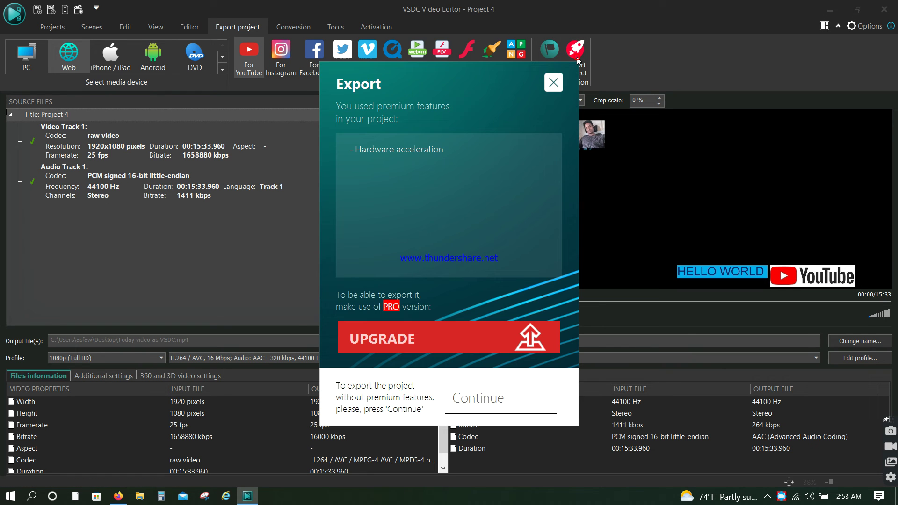